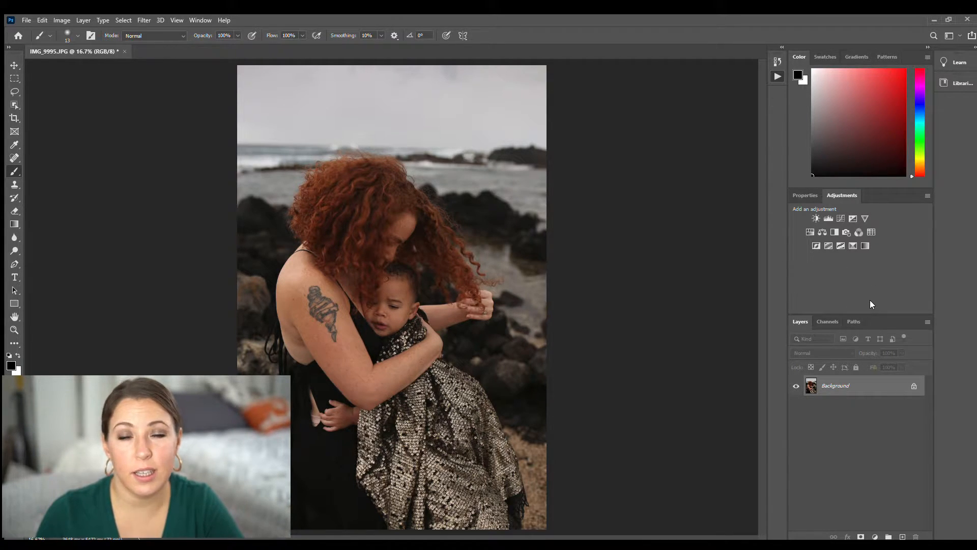
Add a Brightness/Contrast adjustment layer above the photo and set its brightness to 76
{"action": "left_click", "coordinate": [816, 217]}
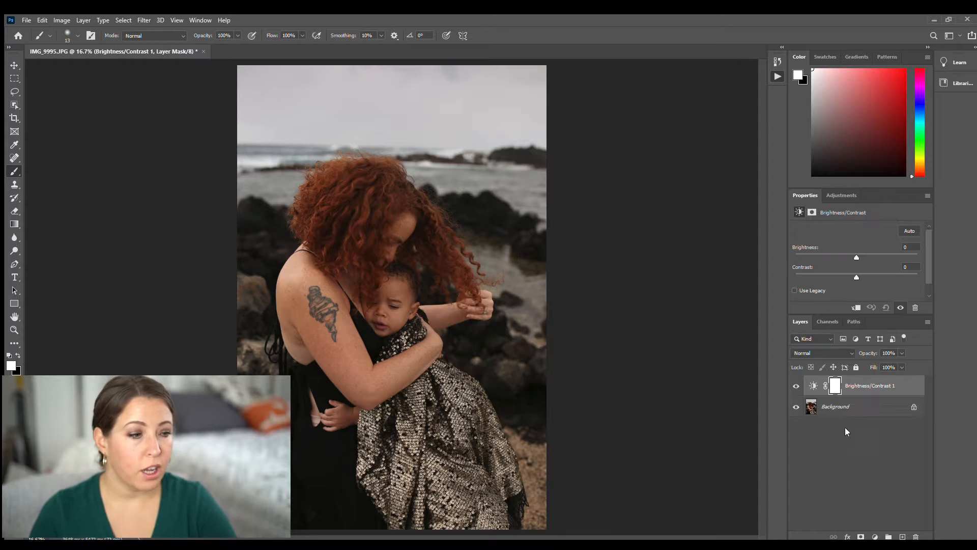
{"action": "left_click", "coordinate": [853, 252]}
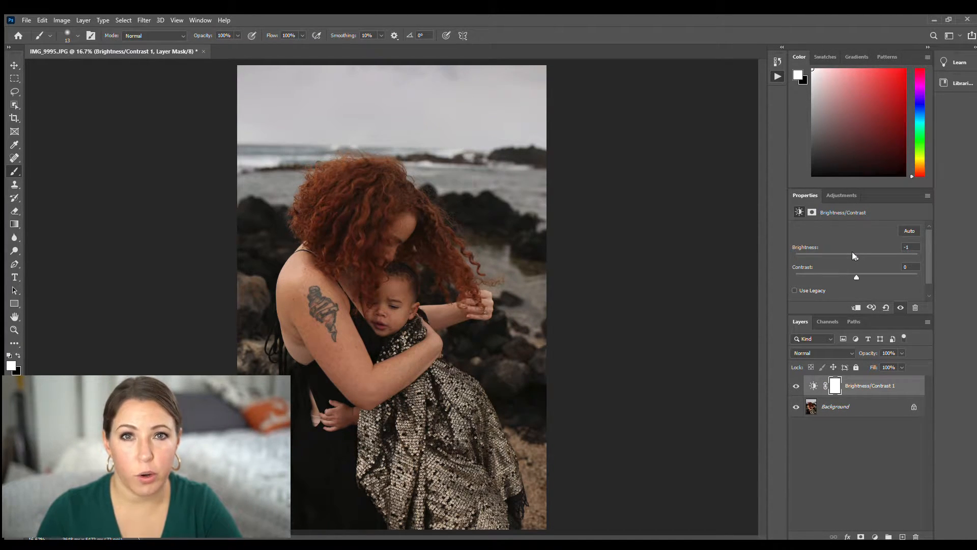
{"action": "left_click_drag", "start_coordinate": [853, 252], "coordinate": [873, 253]}
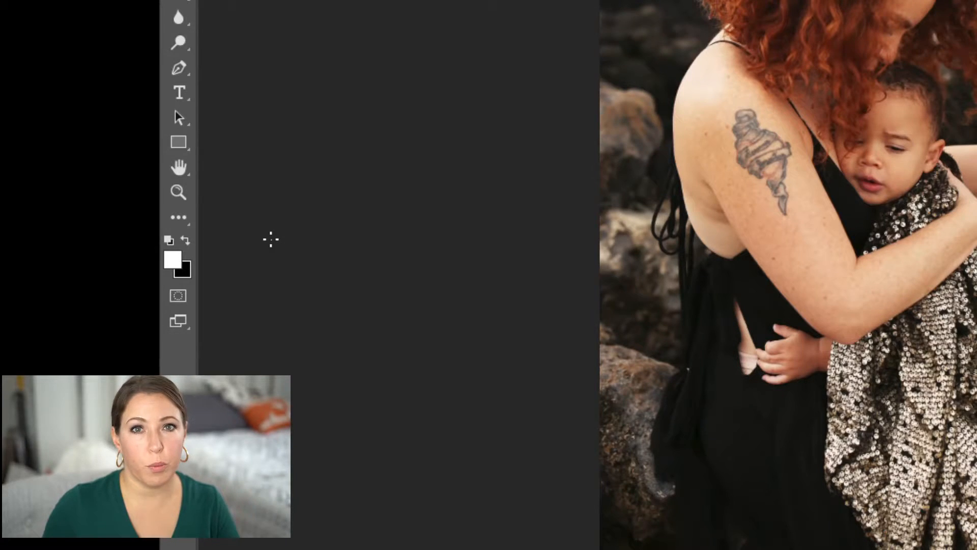
Make black the foreground colour and target the mask of the Brightness/Contrast layer
{"action": "left_click", "coordinate": [184, 240]}
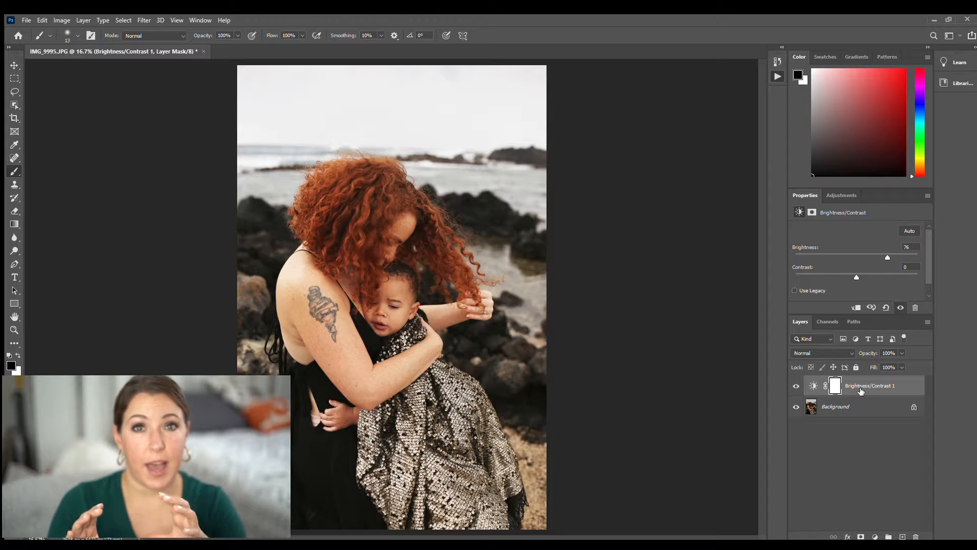
{"action": "left_click", "coordinate": [814, 386]}
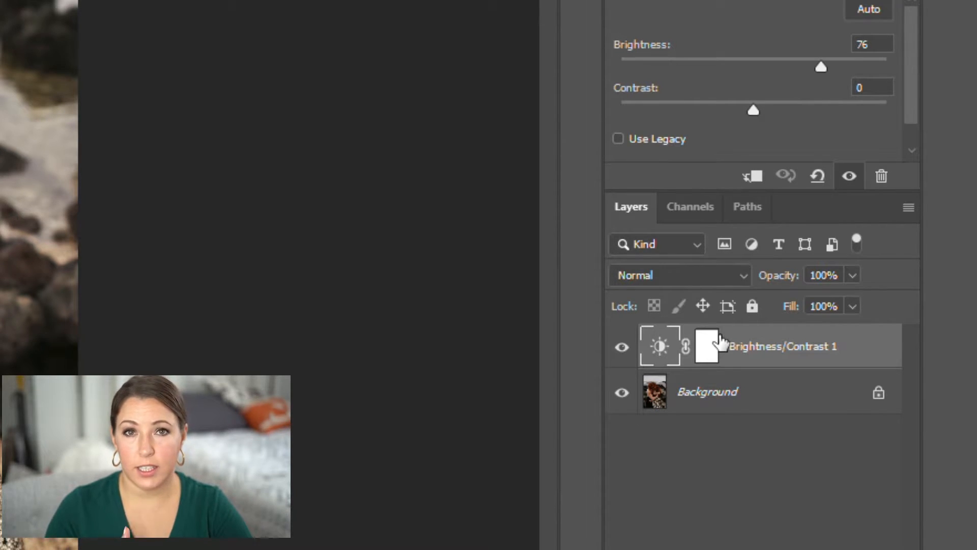
{"action": "left_click", "coordinate": [707, 342]}
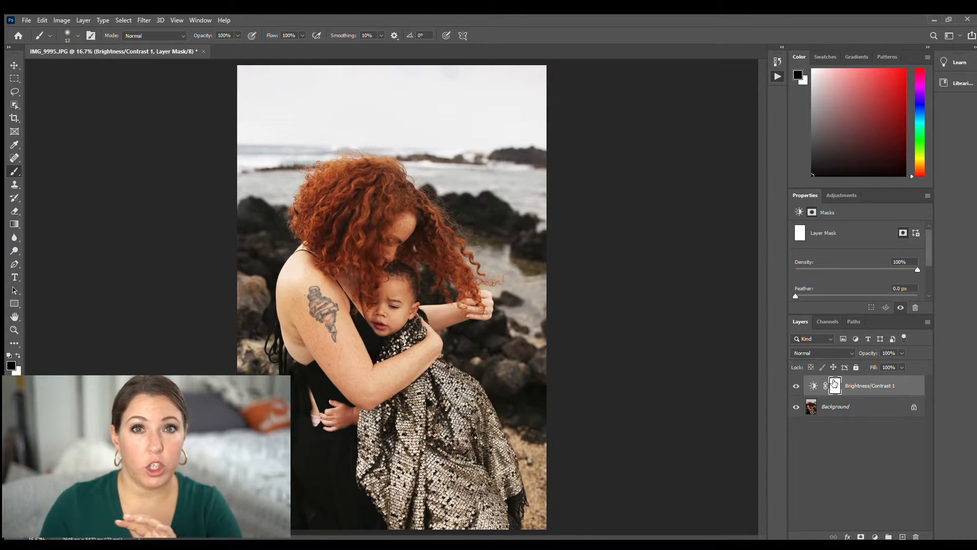
Paint black on the Brightness/Contrast mask over the sky, sea and rocks around the mother and child, using a brush of size 1200
{"action": "key", "text": "bracketright"}
{"action": "key", "text": "bracketright"}
{"action": "key", "text": "bracketright"}
{"action": "key", "text": "bracketright"}
{"action": "key", "text": "bracketright"}
{"action": "key", "text": "bracketright"}
{"action": "key", "text": "bracketright"}
{"action": "key", "text": "bracketright"}
{"action": "key", "text": "bracketright"}
{"action": "key", "text": "bracketright"}
{"action": "key", "text": "bracketright"}
{"action": "key", "text": "bracketright"}
{"action": "key", "text": "bracketright"}
{"action": "key", "text": "bracketright"}
{"action": "key", "text": "bracketright"}
{"action": "key", "text": "bracketright"}
{"action": "key", "text": "bracketright"}
{"action": "key", "text": "bracketright"}
{"action": "key", "text": "bracketright"}
{"action": "key", "text": "bracketright"}
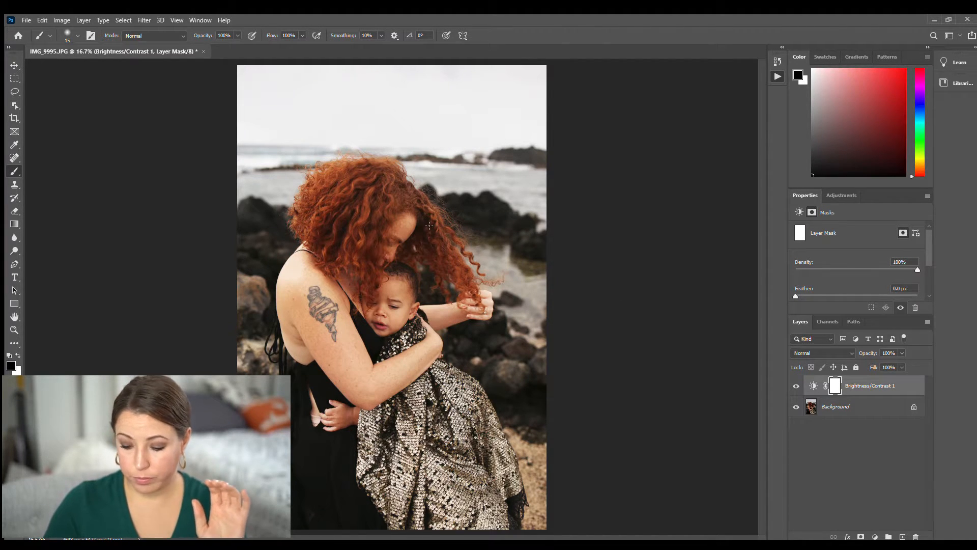
{"action": "key", "text": "bracketright"}
{"action": "key", "text": "bracketright"}
{"action": "key", "text": "bracketright"}
{"action": "key", "text": "bracketright"}
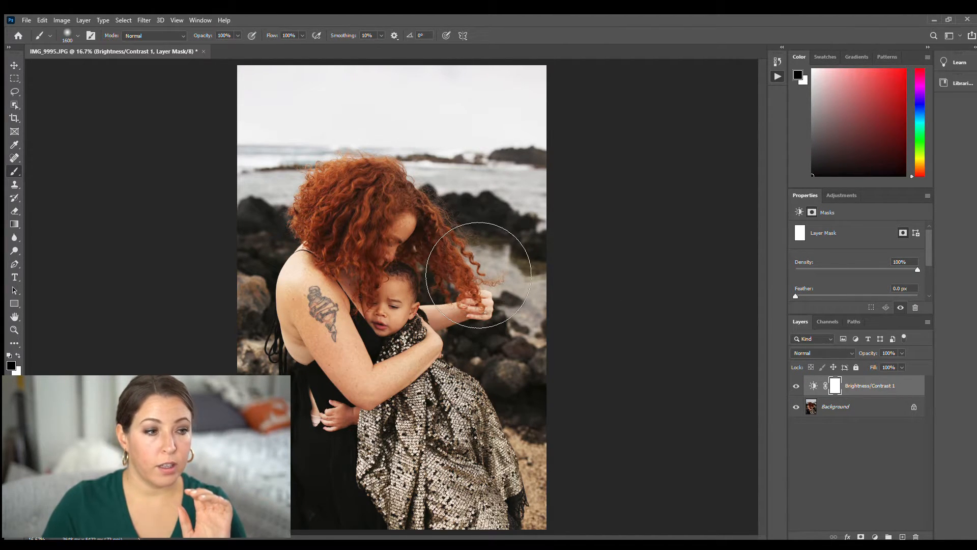
{"action": "key", "text": "bracketleft"}
{"action": "key", "text": "bracketleft"}
{"action": "key", "text": "bracketleft"}
{"action": "key", "text": "bracketleft"}
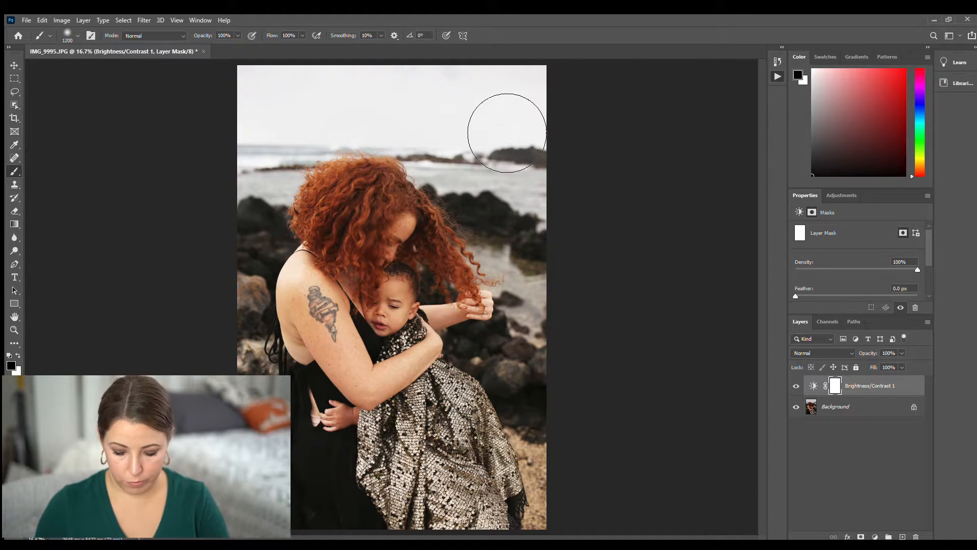
{"action": "mouse_move", "coordinate": [504, 138]}
{"action": "left_mouse_down"}
{"action": "mouse_move", "coordinate": [596, 201]}
{"action": "mouse_move", "coordinate": [450, 161]}
{"action": "mouse_move", "coordinate": [533, 153]}
{"action": "mouse_move", "coordinate": [430, 143]}
{"action": "mouse_move", "coordinate": [296, 159]}
{"action": "mouse_move", "coordinate": [447, 128]}
{"action": "mouse_move", "coordinate": [292, 158]}
{"action": "mouse_move", "coordinate": [269, 215]}
{"action": "mouse_move", "coordinate": [296, 191]}
{"action": "mouse_move", "coordinate": [261, 361]}
{"action": "mouse_move", "coordinate": [275, 383]}
{"action": "left_mouse_up"}
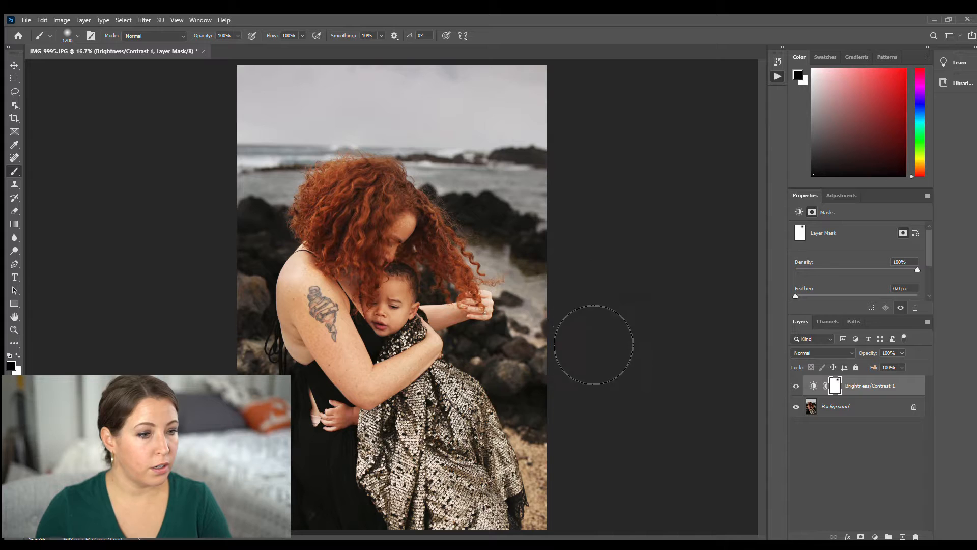
{"action": "mouse_move", "coordinate": [601, 482]}
{"action": "left_mouse_down"}
{"action": "mouse_move", "coordinate": [610, 530]}
{"action": "mouse_move", "coordinate": [585, 462]}
{"action": "left_mouse_up"}
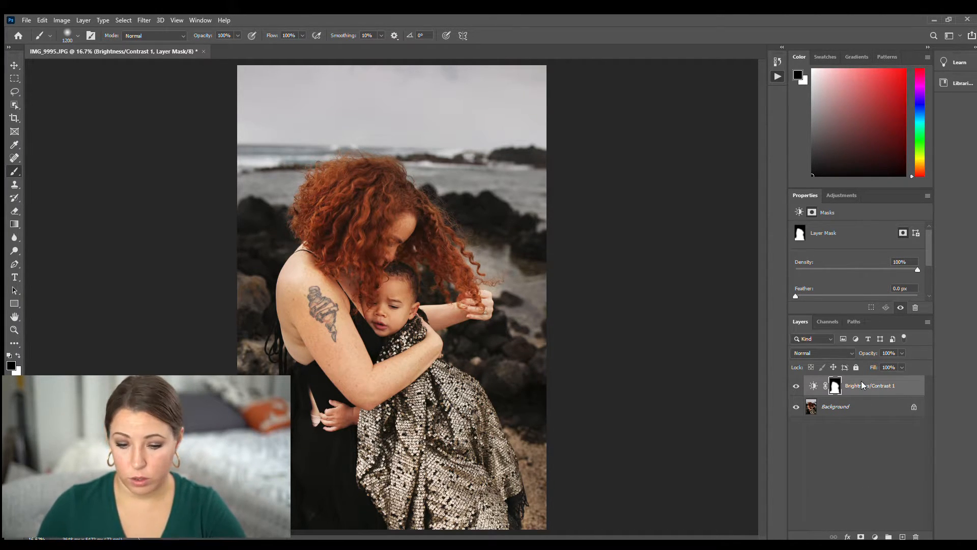
Delete the Brightness/Contrast adjustment layer
{"action": "key", "text": "Delete"}
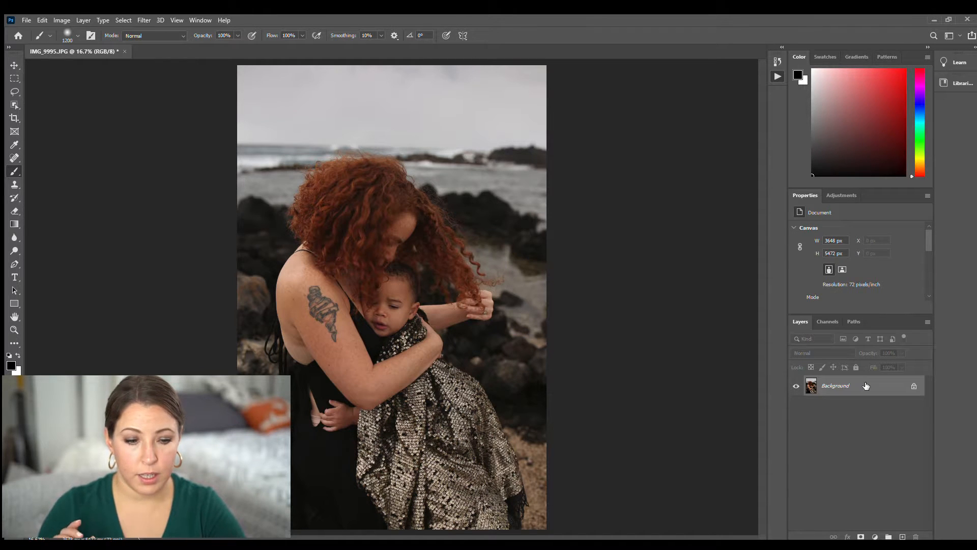
Add a Hue/Saturation adjustment layer with the hue at -74 and invert its mask to black
{"action": "left_click", "coordinate": [842, 195]}
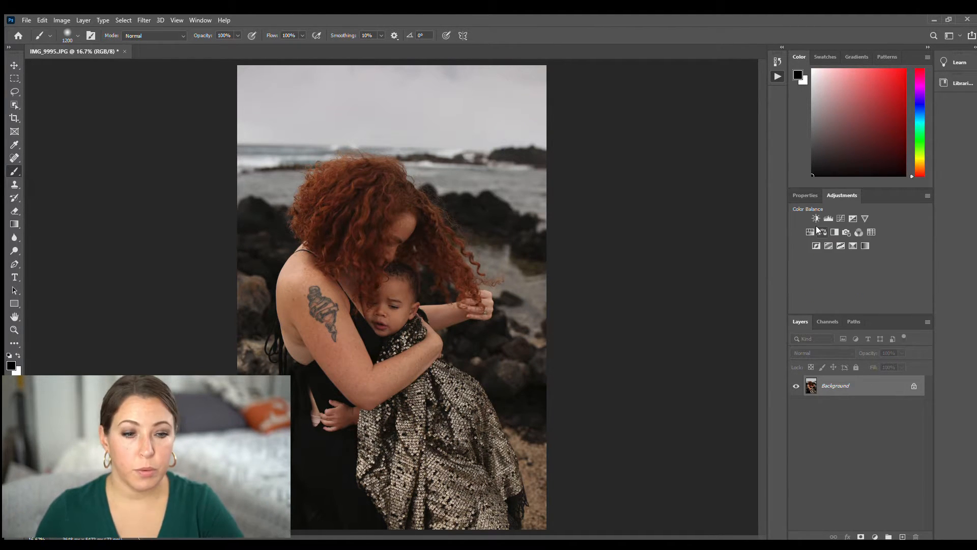
{"action": "left_click", "coordinate": [808, 230]}
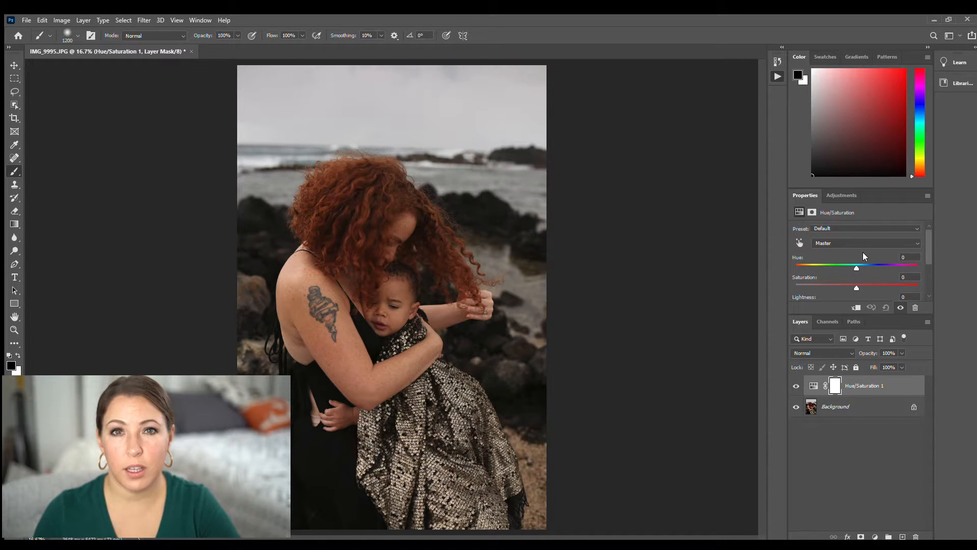
{"action": "left_click_drag", "start_coordinate": [851, 266], "coordinate": [818, 267]}
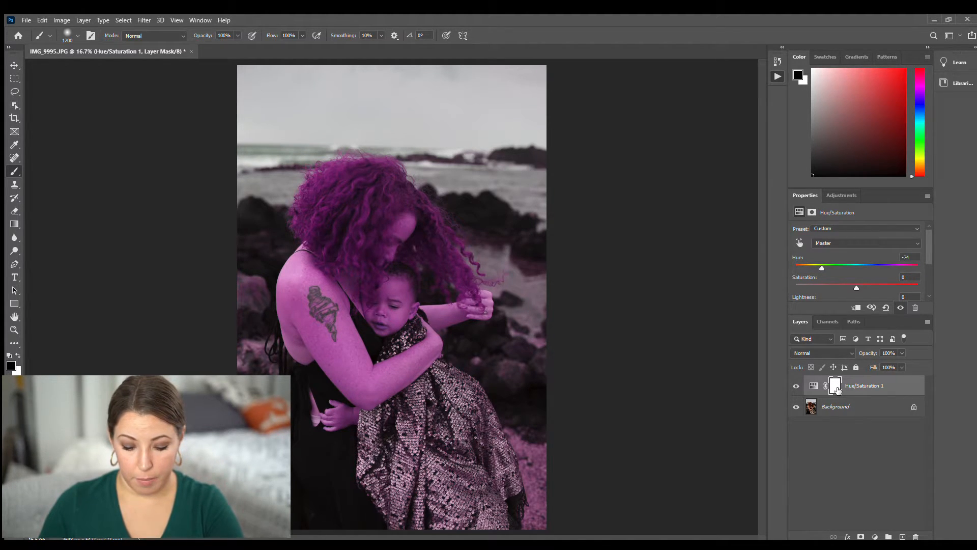
{"action": "key", "text": "ctrl+i"}
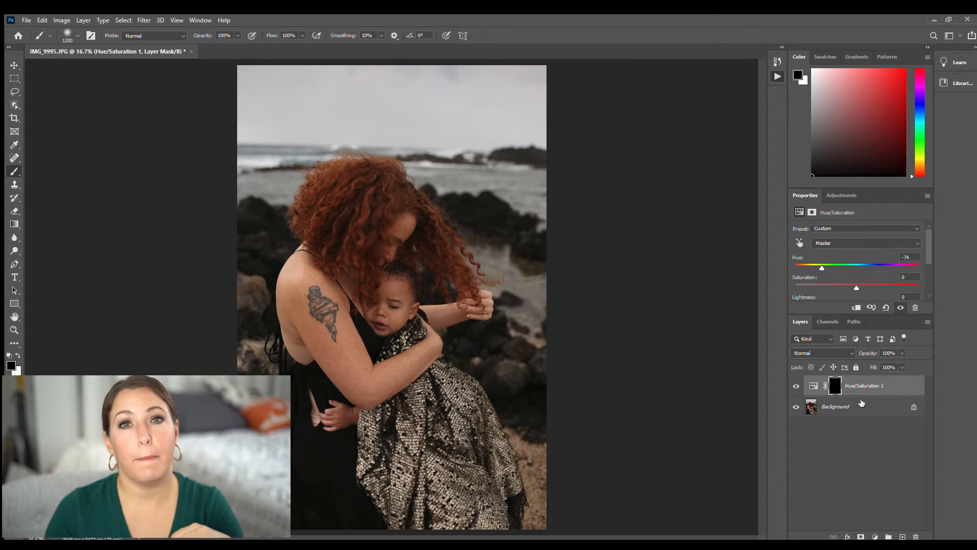
Paint white on the Hue/Saturation mask over a strand of the woman's hair beside her face, using a brush of size 150
{"action": "left_click", "coordinate": [17, 355]}
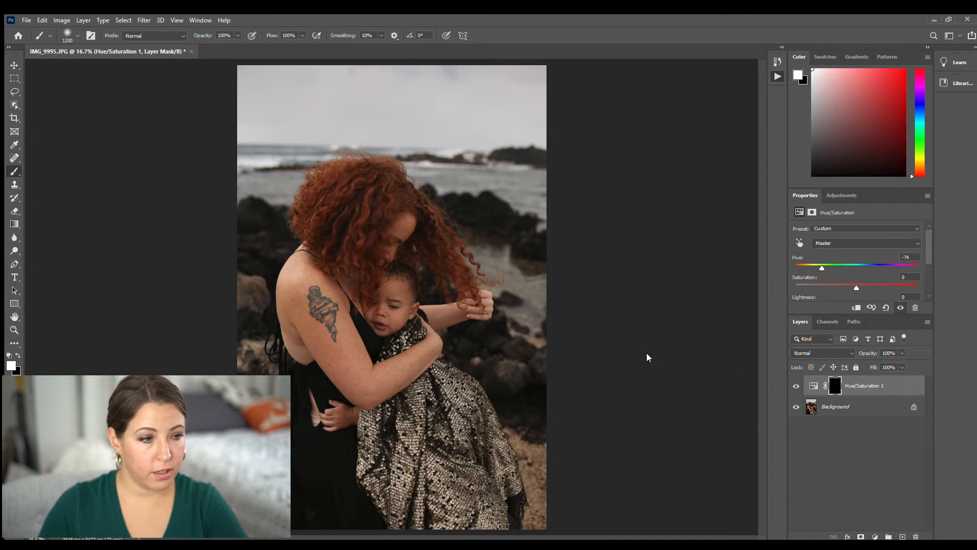
{"action": "key", "text": "bracketleft"}
{"action": "key", "text": "bracketleft"}
{"action": "key", "text": "bracketleft"}
{"action": "key", "text": "bracketleft"}
{"action": "key", "text": "bracketleft"}
{"action": "key", "text": "bracketleft"}
{"action": "key", "text": "bracketleft"}
{"action": "key", "text": "bracketleft"}
{"action": "key", "text": "bracketleft"}
{"action": "key", "text": "bracketleft"}
{"action": "key", "text": "bracketleft"}
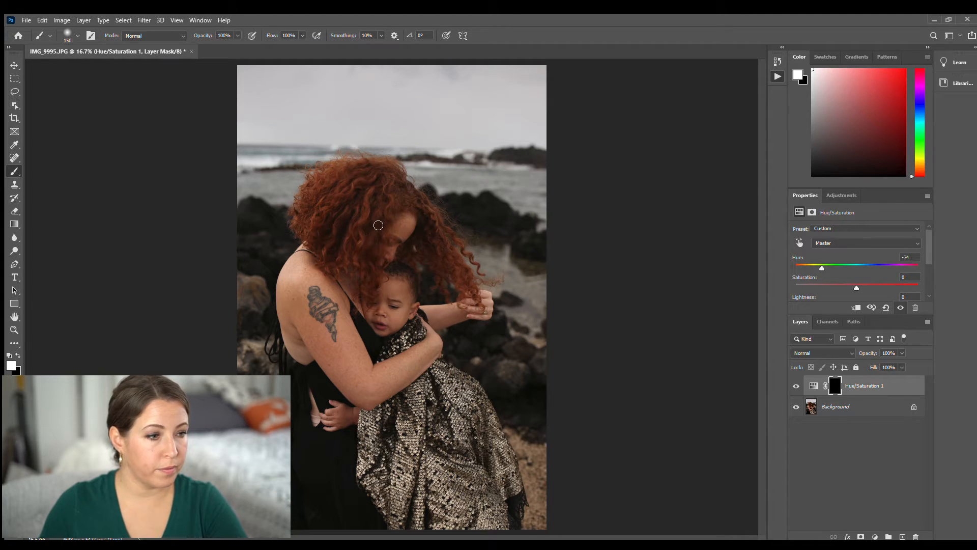
{"action": "left_click_drag", "start_coordinate": [376, 203], "coordinate": [350, 243]}
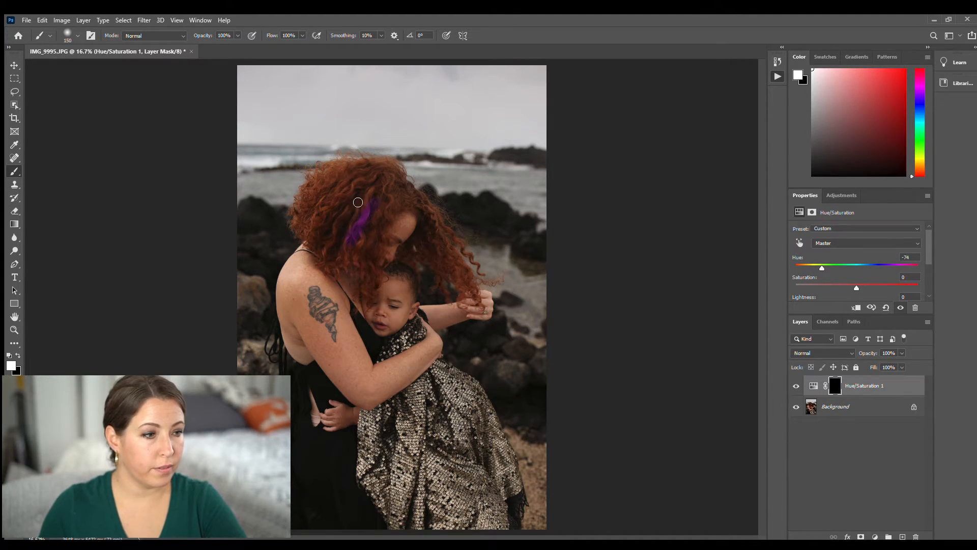
Paint white on the mask over the main mass of hair around the woman's head, using a brush of size 400
{"action": "key", "text": "bracketright"}
{"action": "key", "text": "bracketright"}
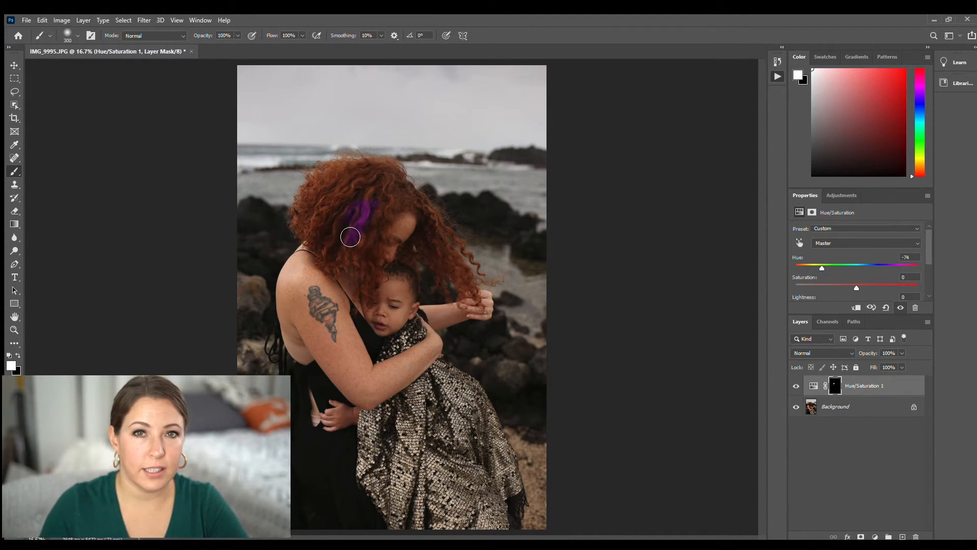
{"action": "key", "text": "bracketright"}
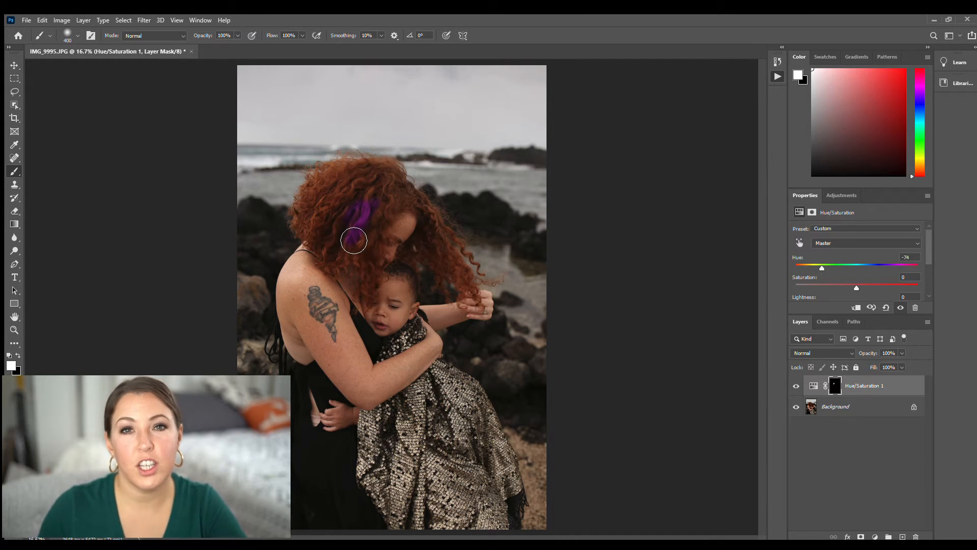
{"action": "mouse_move", "coordinate": [354, 241]}
{"action": "left_mouse_down"}
{"action": "mouse_move", "coordinate": [370, 212]}
{"action": "mouse_move", "coordinate": [350, 214]}
{"action": "mouse_move", "coordinate": [354, 204]}
{"action": "mouse_move", "coordinate": [388, 187]}
{"action": "mouse_move", "coordinate": [337, 203]}
{"action": "mouse_move", "coordinate": [339, 178]}
{"action": "mouse_move", "coordinate": [352, 175]}
{"action": "mouse_move", "coordinate": [333, 201]}
{"action": "mouse_move", "coordinate": [330, 235]}
{"action": "mouse_move", "coordinate": [312, 235]}
{"action": "mouse_move", "coordinate": [336, 263]}
{"action": "mouse_move", "coordinate": [385, 233]}
{"action": "mouse_move", "coordinate": [373, 296]}
{"action": "mouse_move", "coordinate": [378, 219]}
{"action": "mouse_move", "coordinate": [395, 200]}
{"action": "mouse_move", "coordinate": [361, 191]}
{"action": "mouse_move", "coordinate": [392, 187]}
{"action": "mouse_move", "coordinate": [362, 178]}
{"action": "mouse_move", "coordinate": [395, 179]}
{"action": "mouse_move", "coordinate": [402, 201]}
{"action": "left_mouse_up"}
Paint white on the mask over the loose curls from her forehead to her raised hand, using a brush of size 150
{"action": "key", "text": "bracketleft"}
{"action": "key", "text": "bracketleft"}
{"action": "key", "text": "bracketleft"}
{"action": "key", "text": "bracketleft"}
{"action": "key", "text": "bracketleft"}
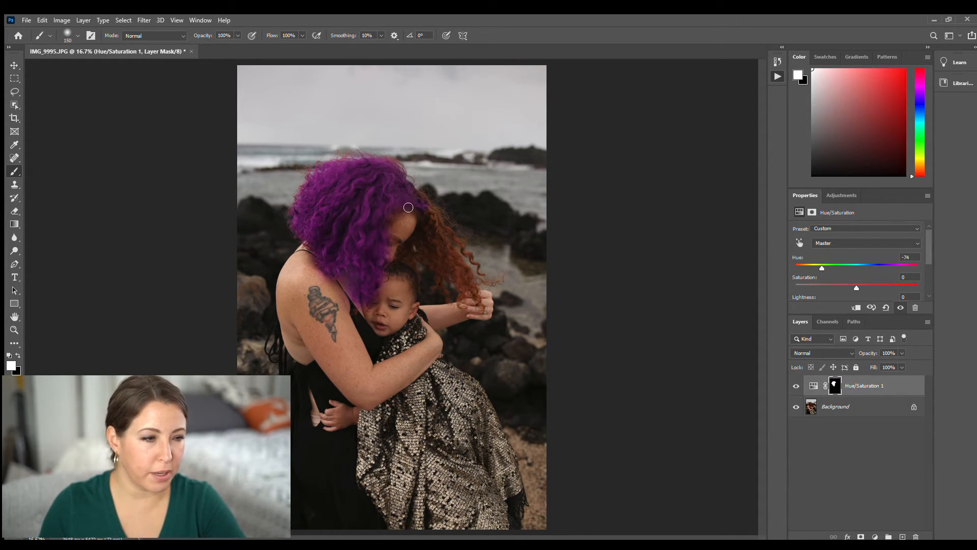
{"action": "left_click_drag", "start_coordinate": [425, 197], "coordinate": [482, 278]}
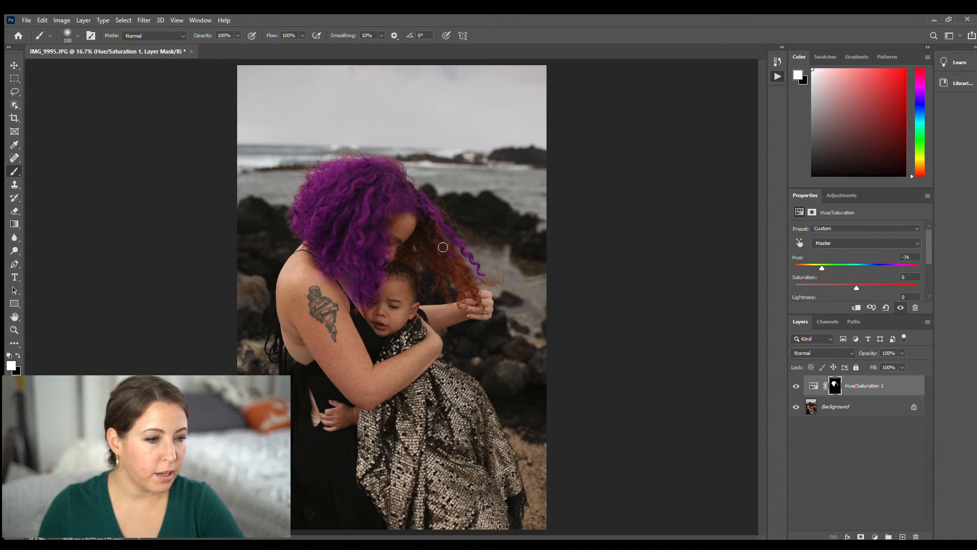
{"action": "mouse_move", "coordinate": [403, 252]}
{"action": "left_mouse_down"}
{"action": "mouse_move", "coordinate": [442, 269]}
{"action": "mouse_move", "coordinate": [423, 258]}
{"action": "mouse_move", "coordinate": [458, 259]}
{"action": "mouse_move", "coordinate": [483, 309]}
{"action": "mouse_move", "coordinate": [463, 295]}
{"action": "left_mouse_up"}
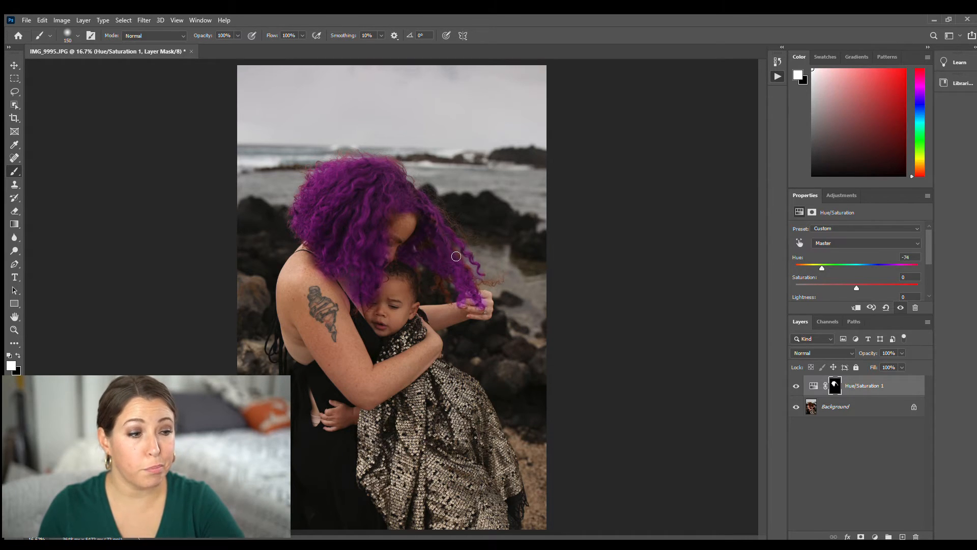
{"action": "left_click_drag", "start_coordinate": [479, 280], "coordinate": [506, 277]}
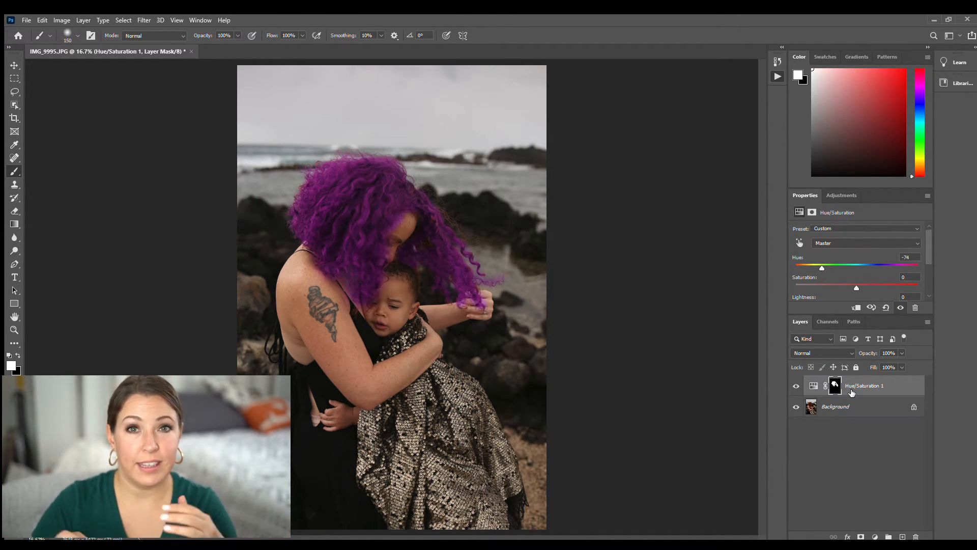
Hide and show the Hue/Saturation layer to compare the hair colour before and after
{"action": "left_click", "coordinate": [797, 387]}
{"action": "left_click", "coordinate": [797, 387]}
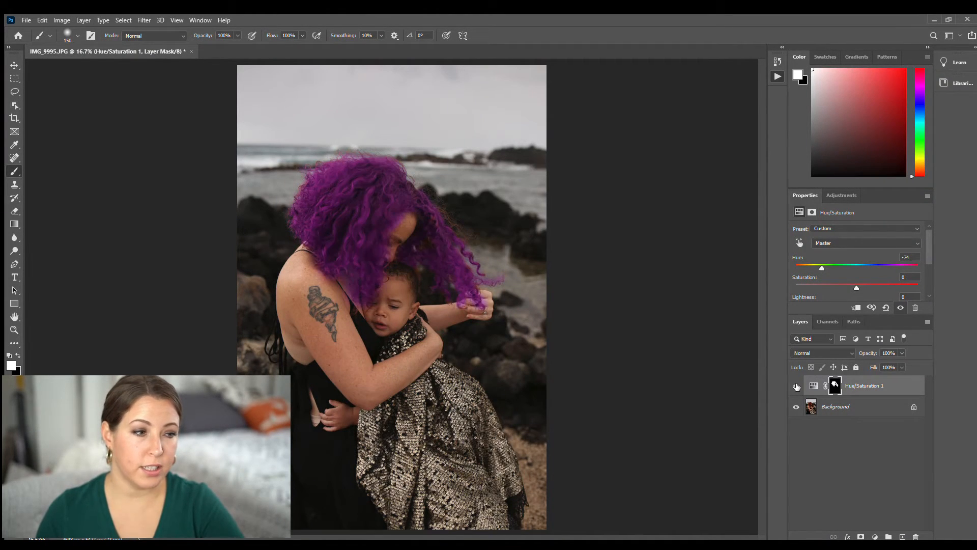